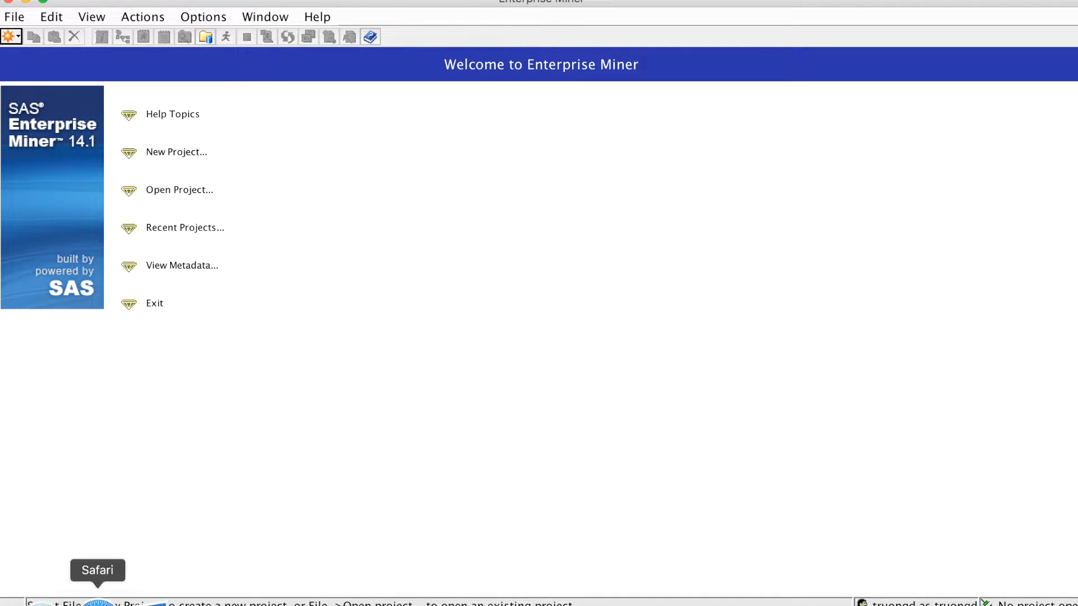
Switch to SAS Studio in Safari and expand the Ch2 project folder under Files (Home)
left_click(93, 594)
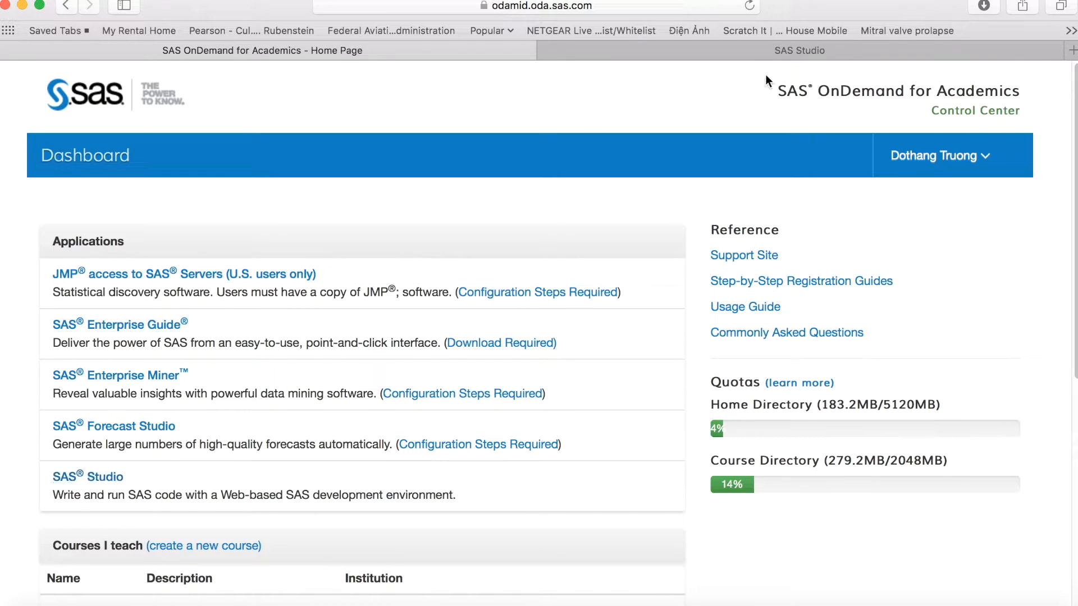
left_click(775, 50)
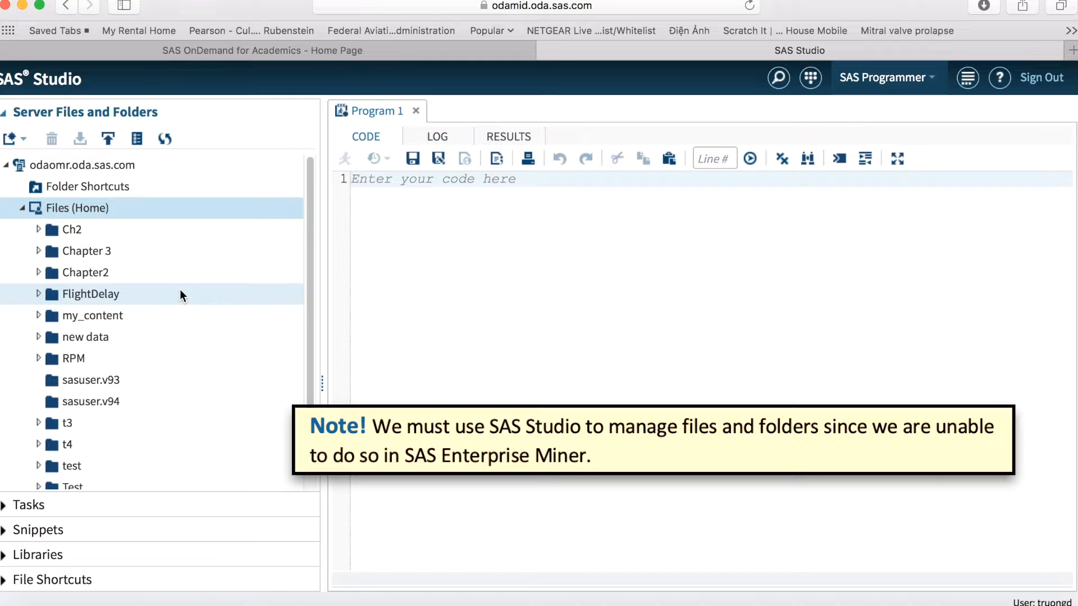
left_click(62, 230)
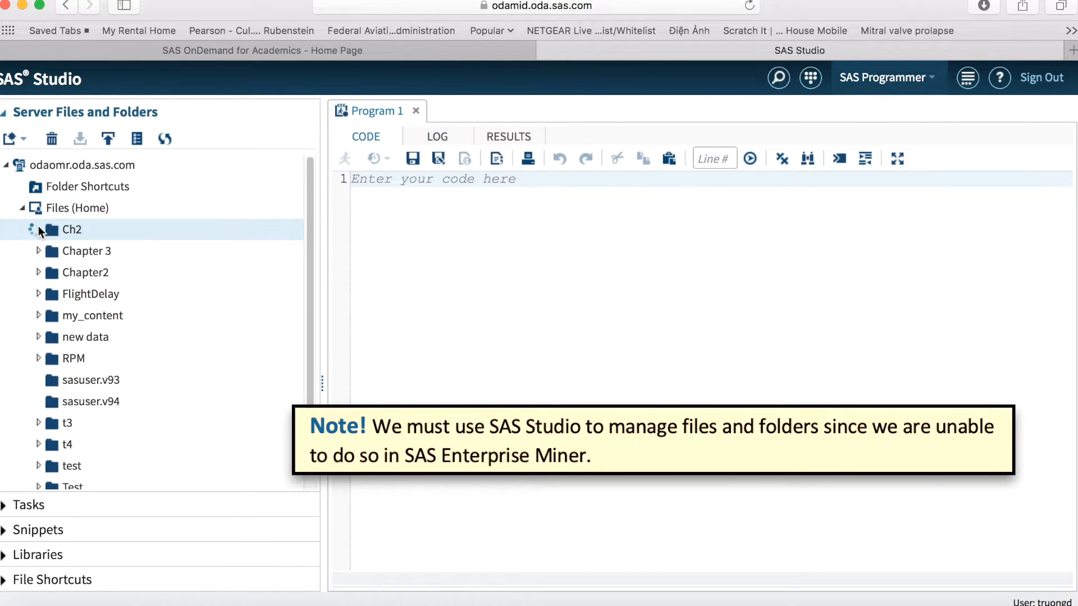
left_click(38, 230)
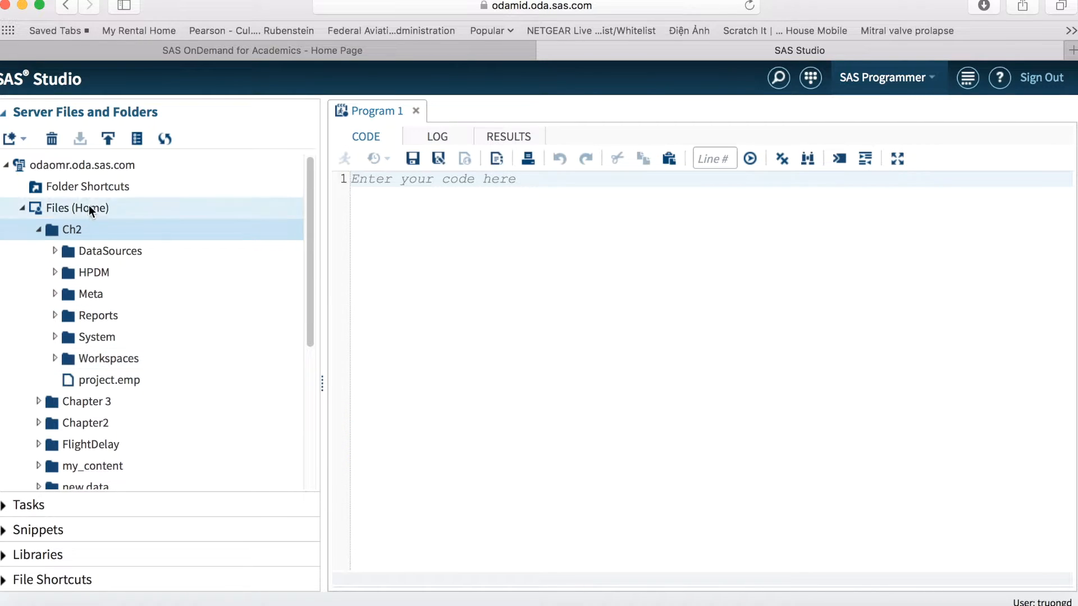
Review the folder operations available for the Ch2 folder, including deletion, and collapse the folder
left_click(105, 232)
right_click(105, 231)
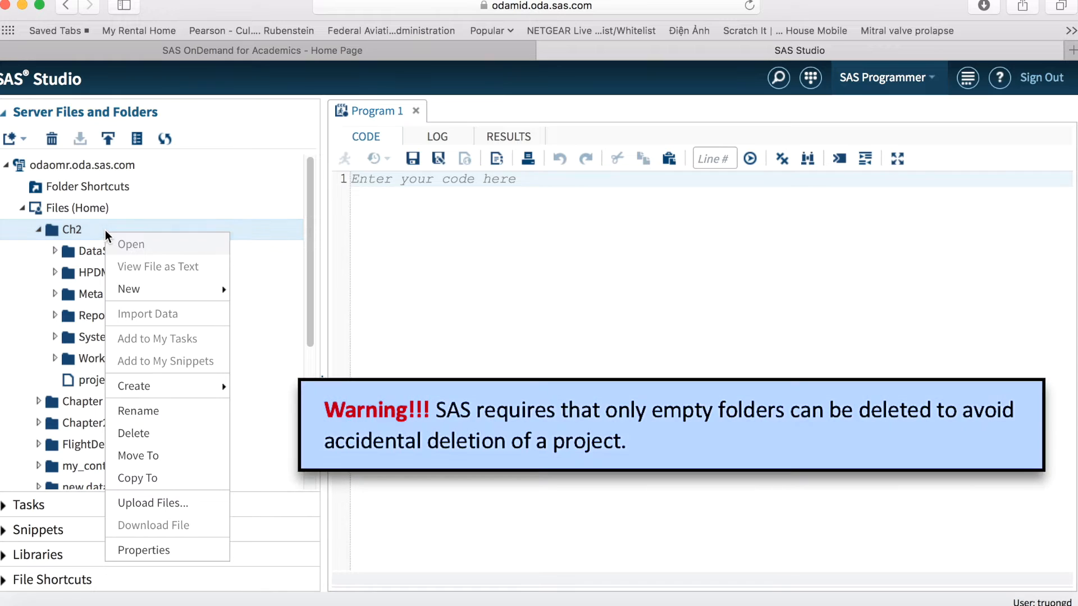
mouse_move(140, 385)
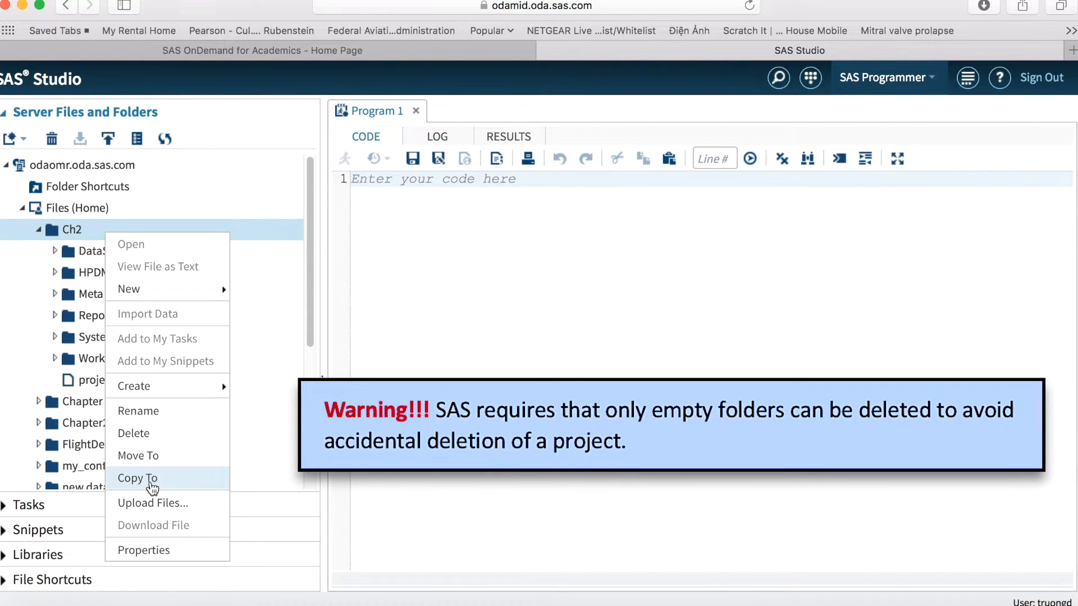
left_click(94, 231)
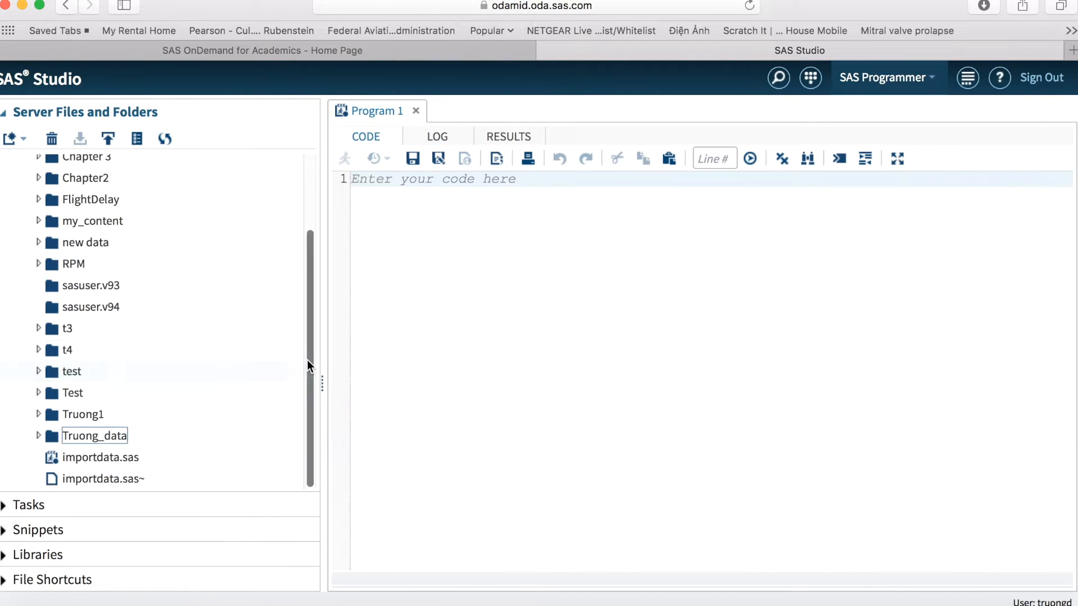
left_click_drag(307, 358, 309, 247)
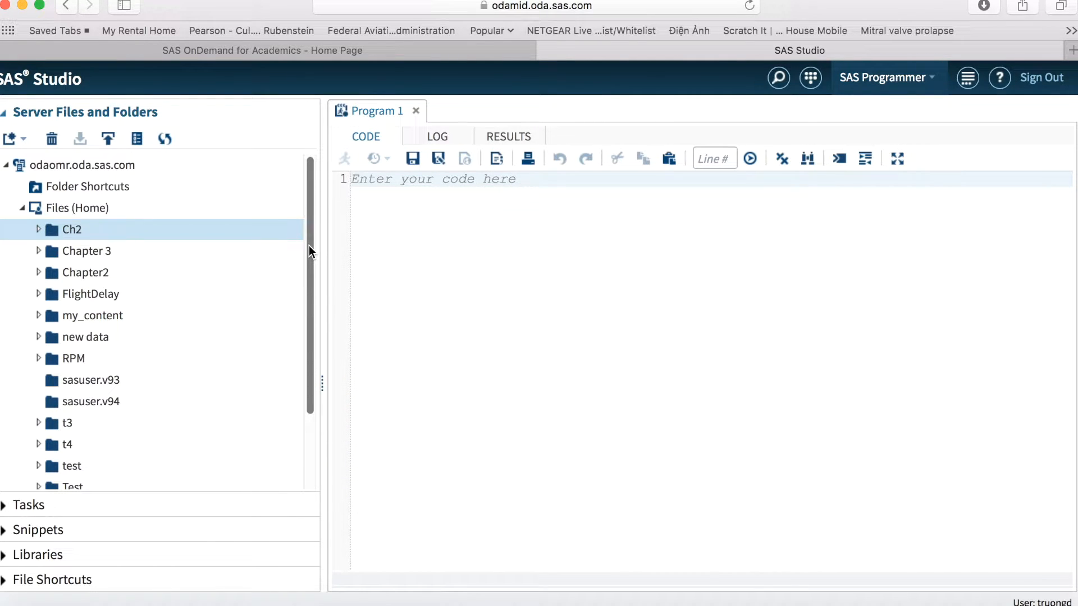
Create a new folder named Dataset under Files (Home)
left_click(125, 208)
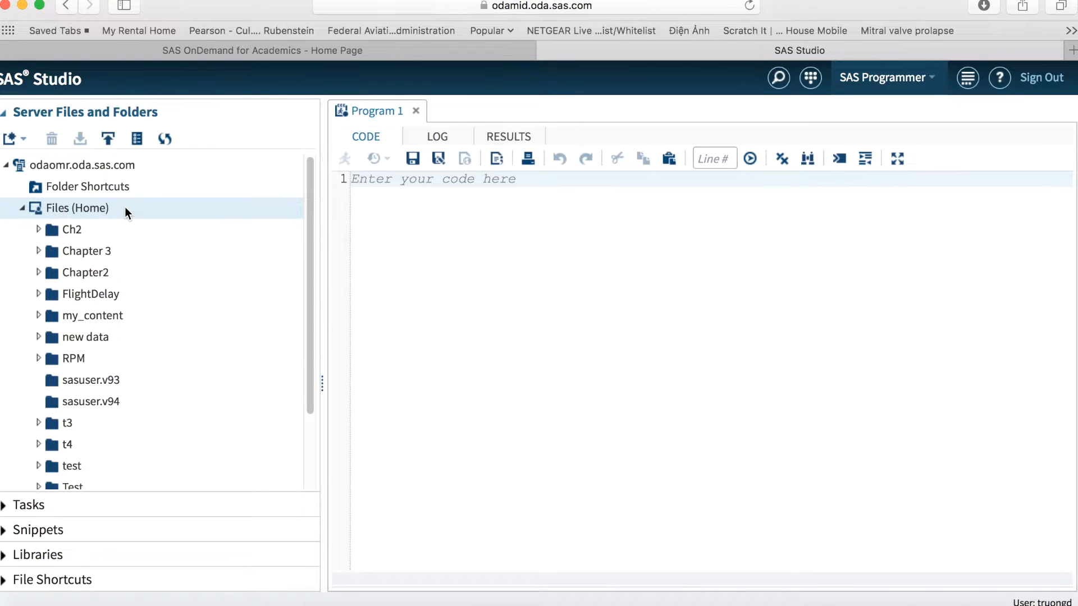
right_click(114, 208)
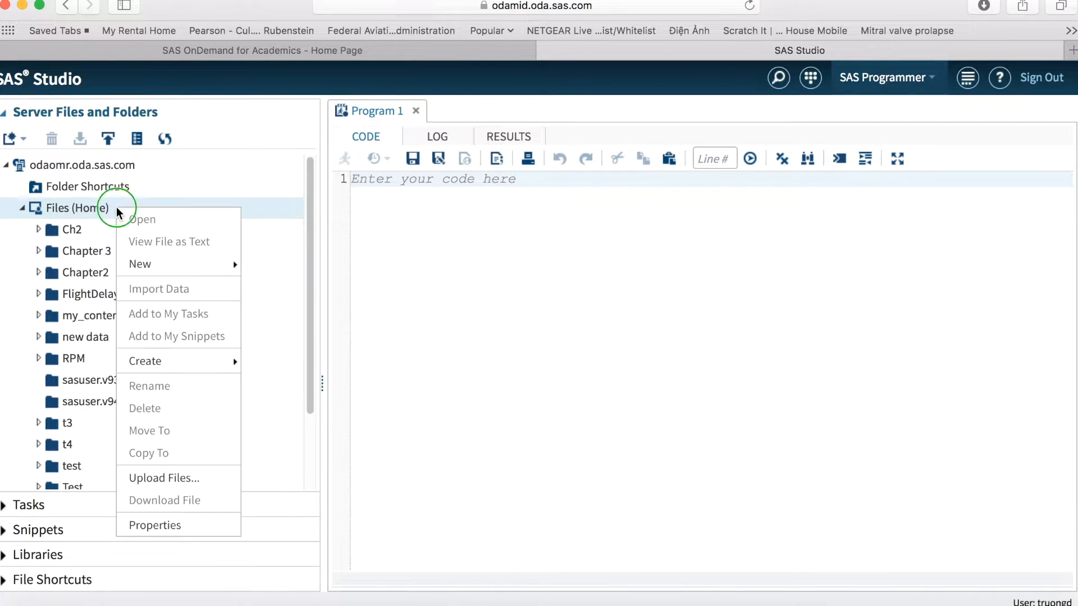
mouse_move(141, 265)
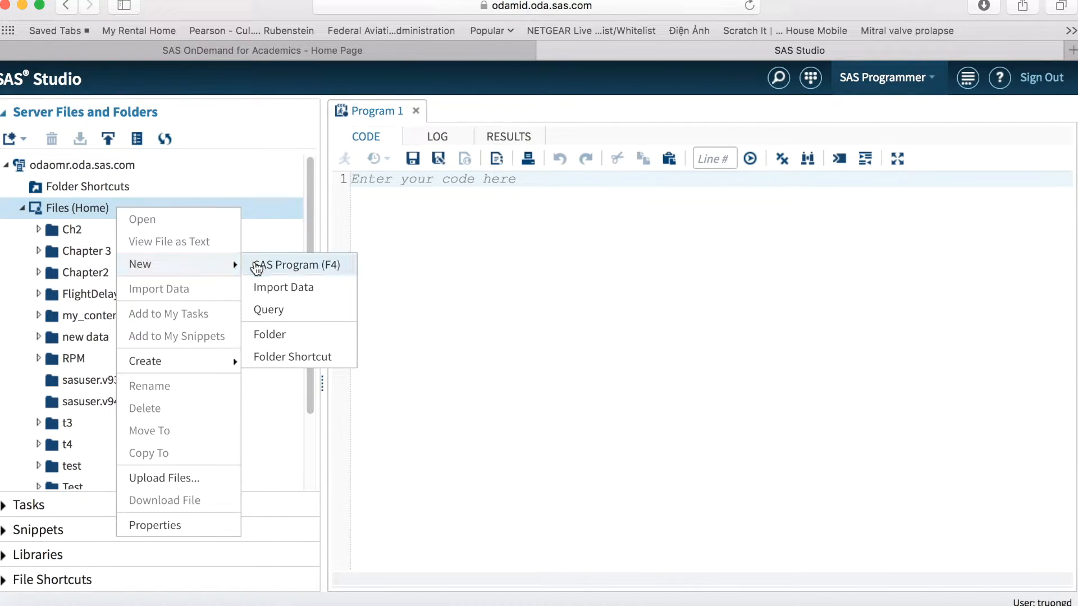
left_click(273, 336)
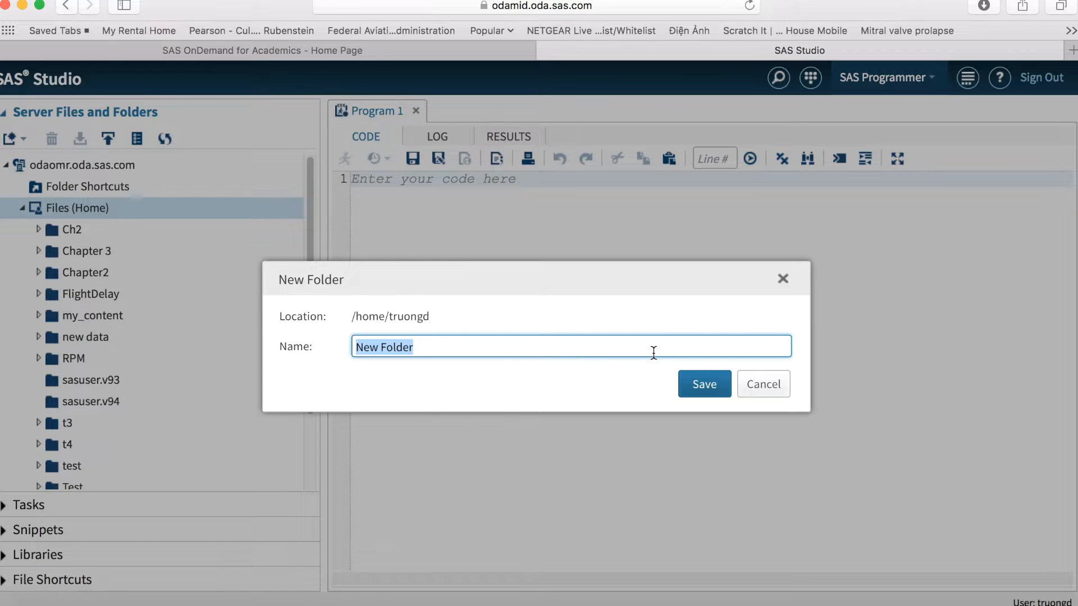
type("Dataset")
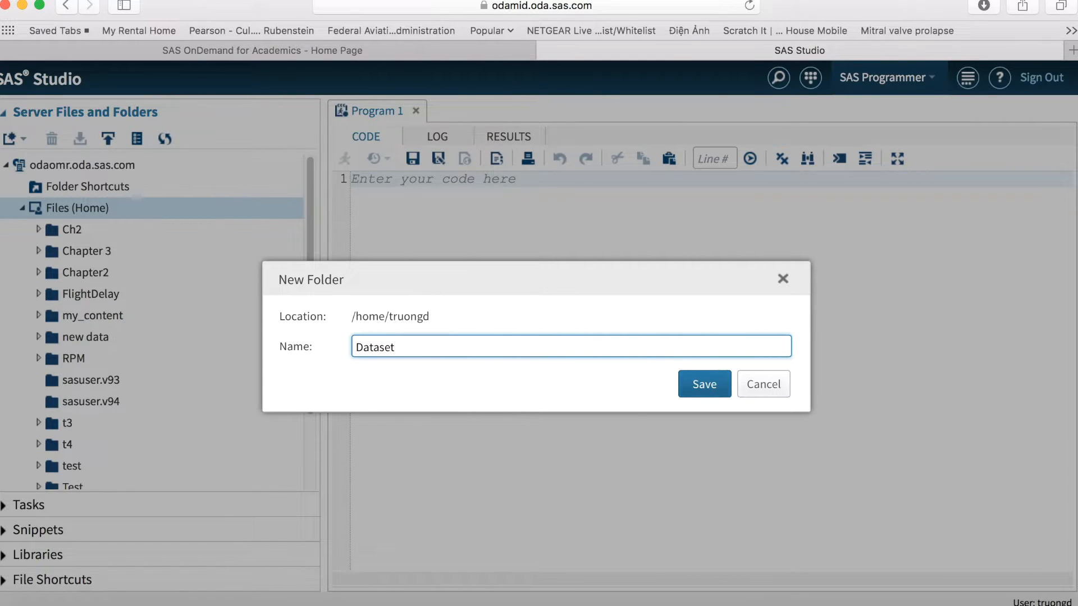
left_click(705, 391)
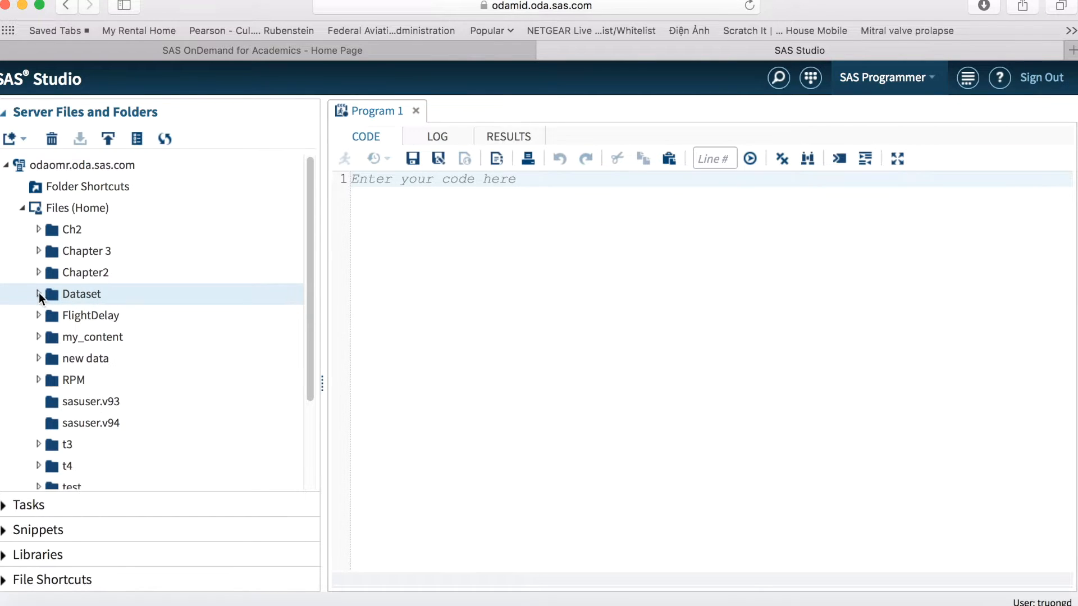
Upload bank_customers.sas7bdat from the local Documents folder into the Dataset folder and select the uploaded file
right_click(91, 297)
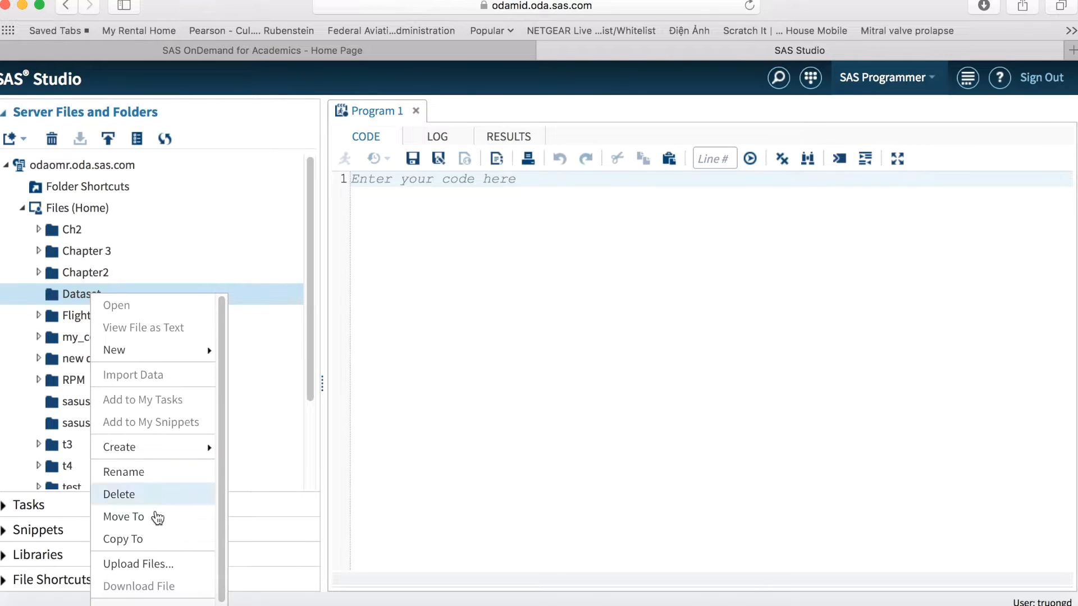
left_click(157, 565)
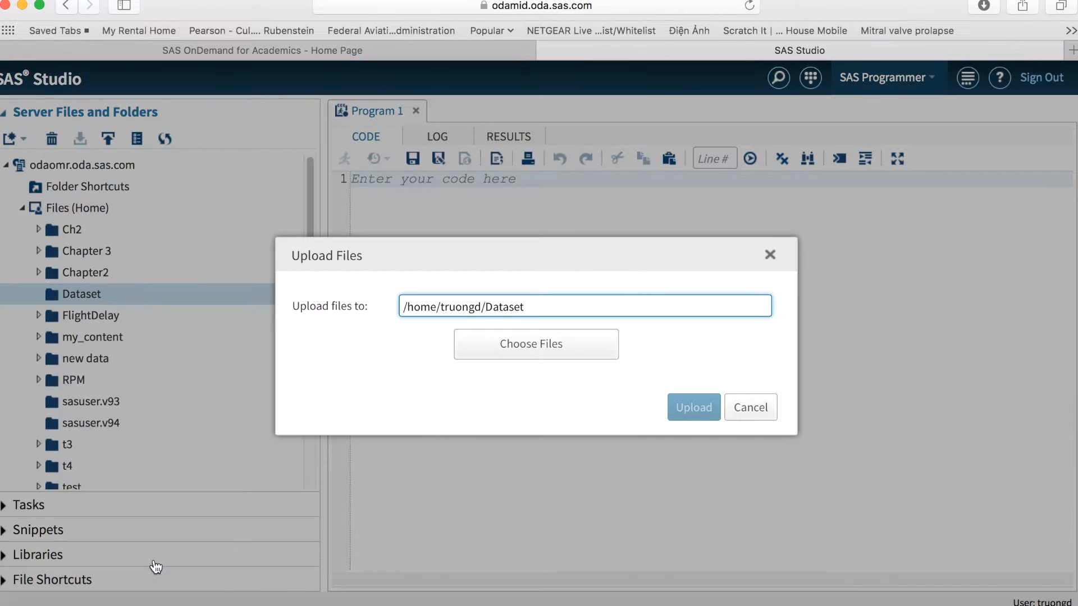
left_click(557, 360)
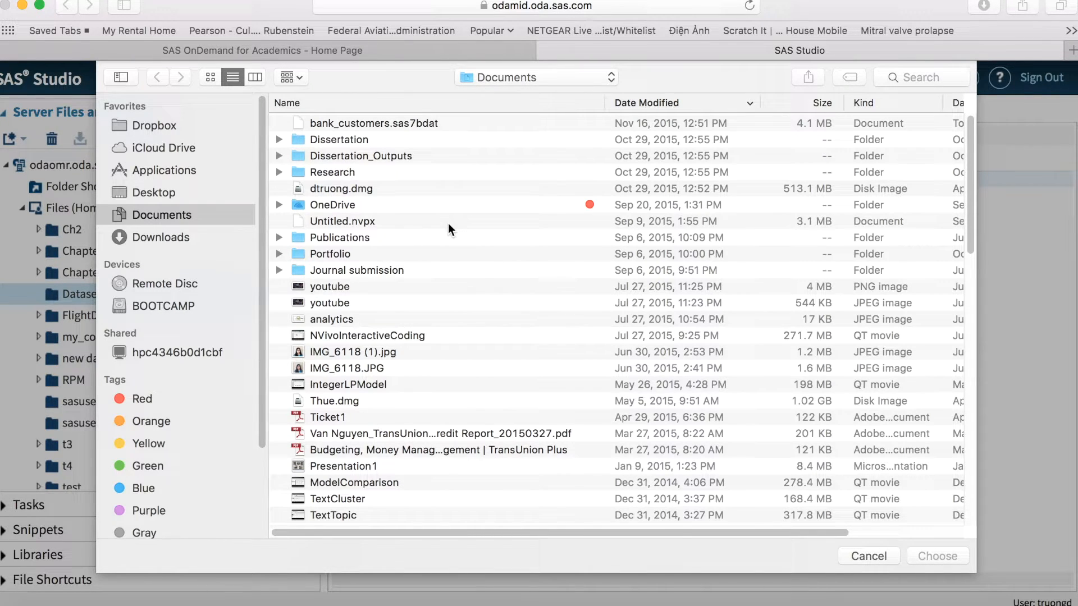
left_click(369, 125)
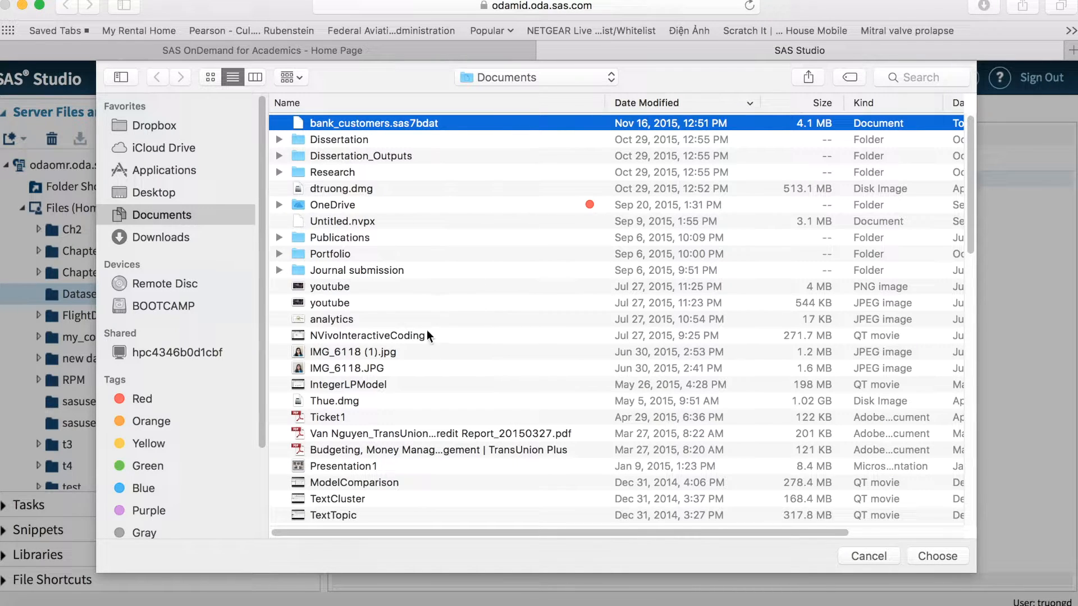
left_click(952, 554)
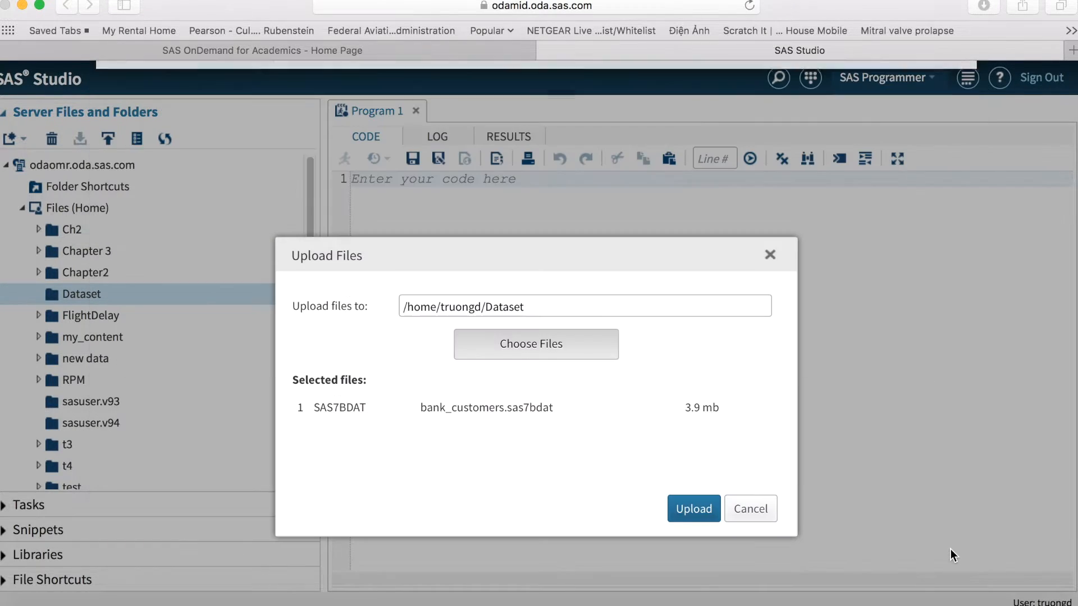
left_click(696, 508)
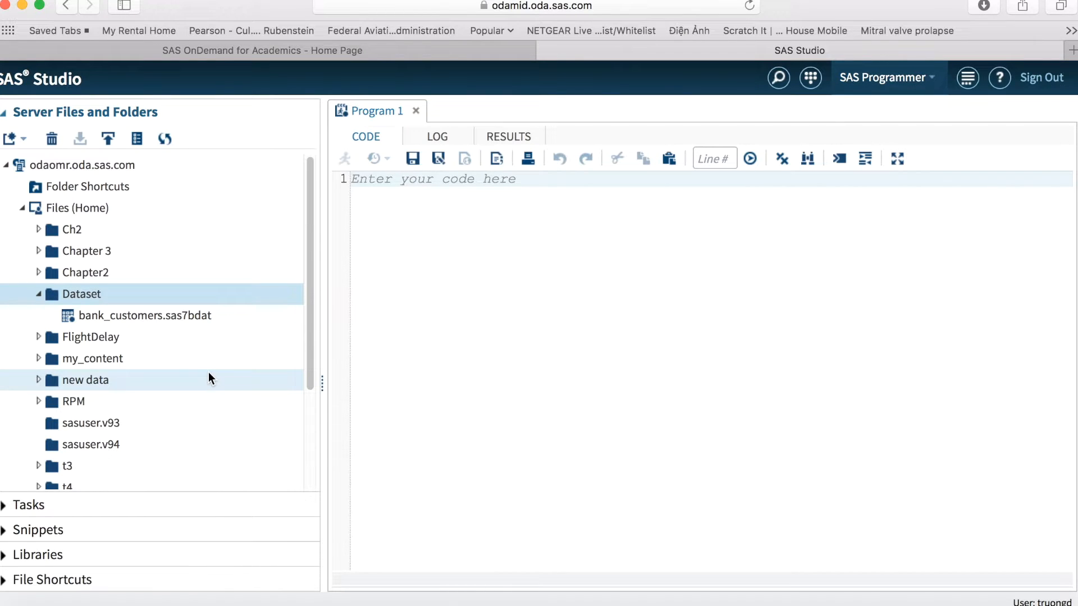
left_click(153, 318)
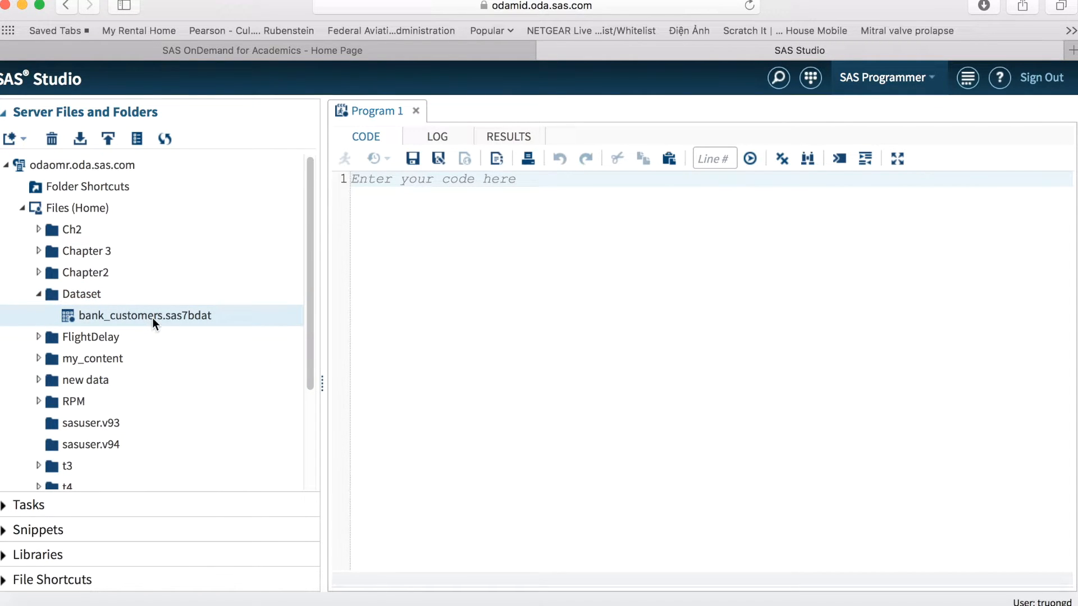
left_click(88, 292)
right_click(88, 292)
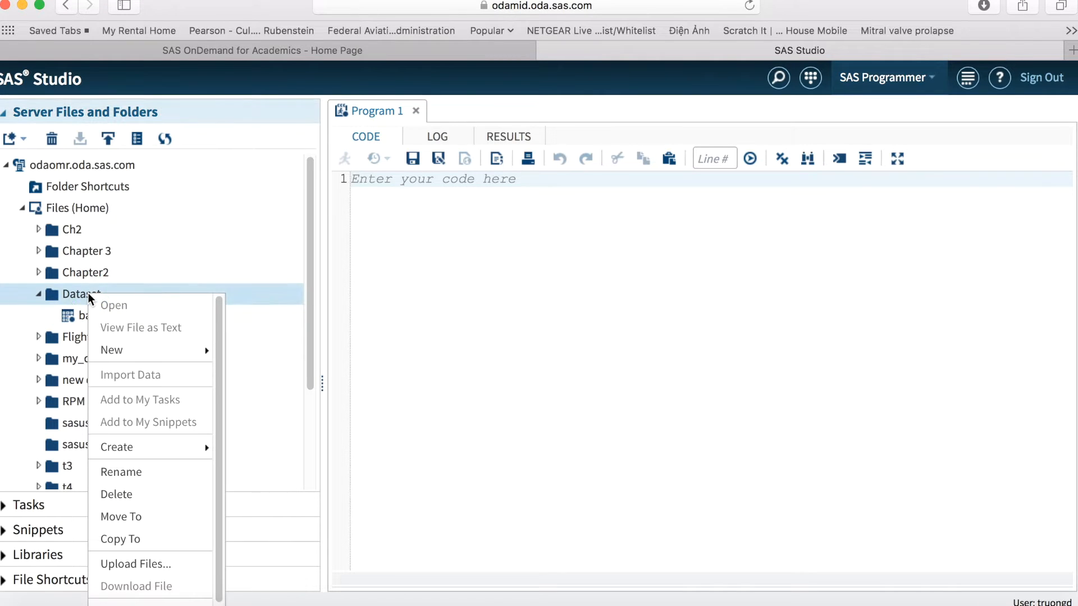
left_click(121, 474)
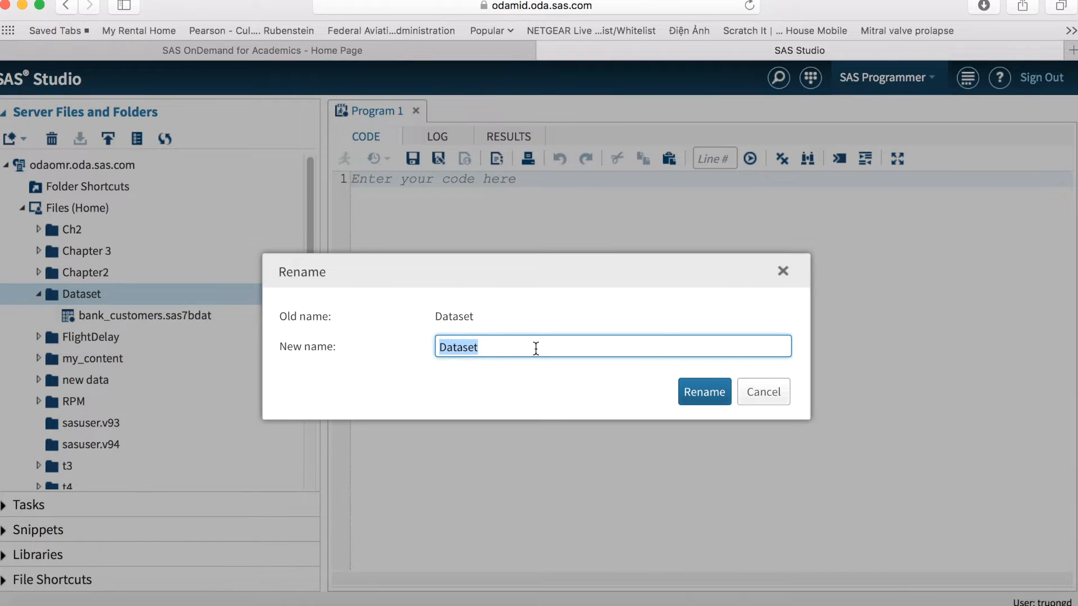
left_click(764, 392)
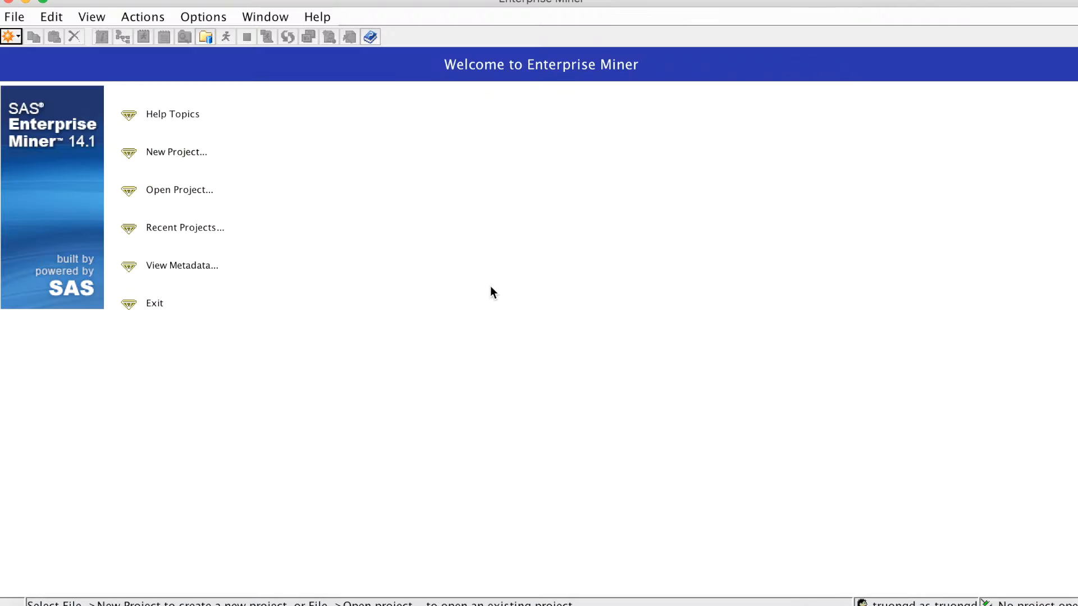
In Enterprise Miner, create a new project named Assignment1 on the SASApp - Logical Workspace Server, keeping the default server directory
left_click(189, 151)
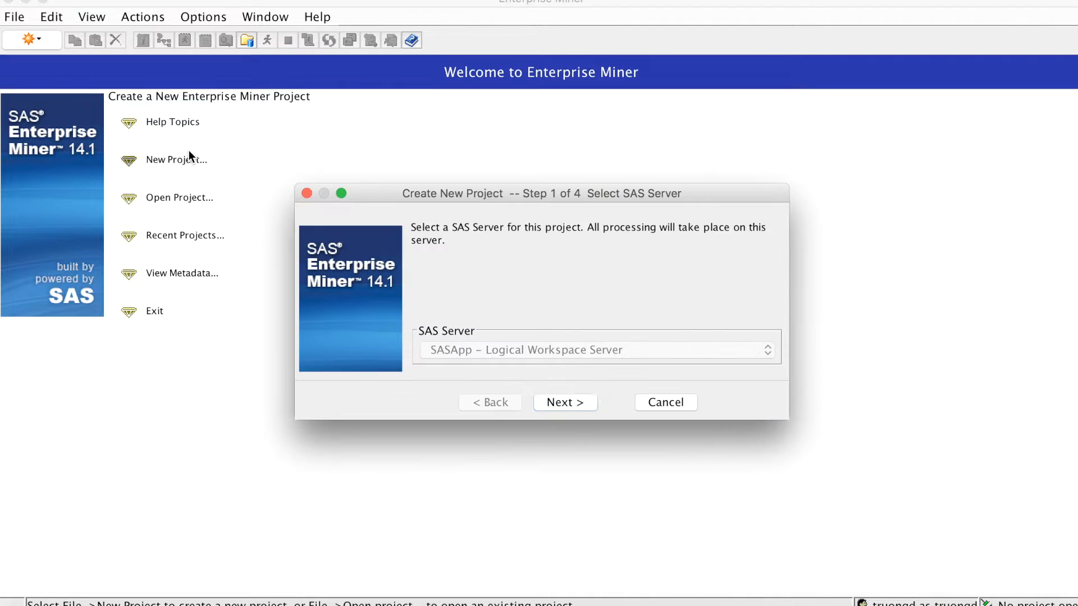
left_click(562, 404)
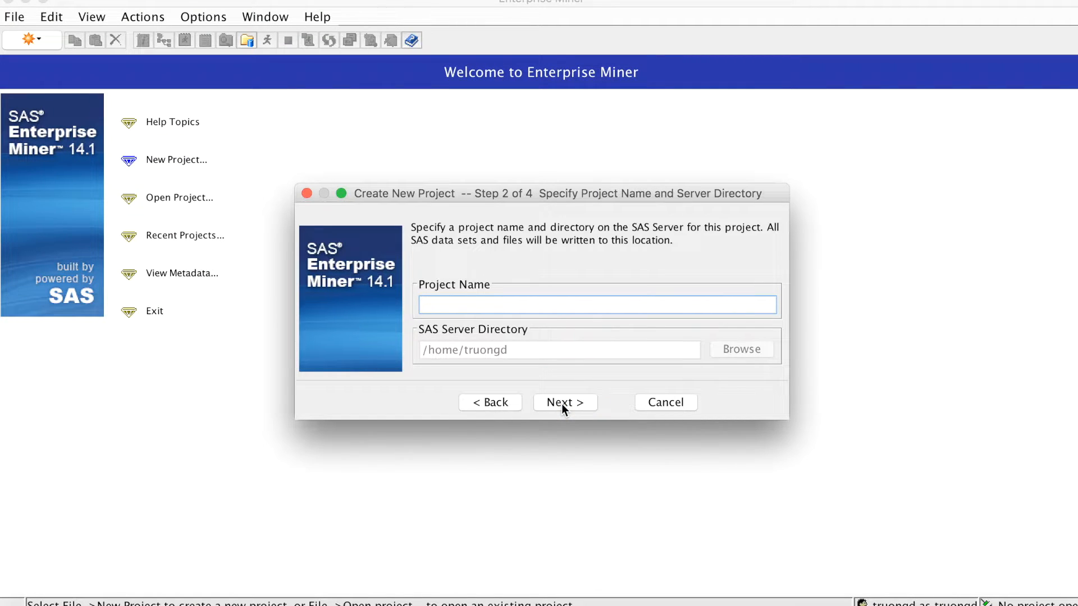
type("Assignment1")
left_click(562, 403)
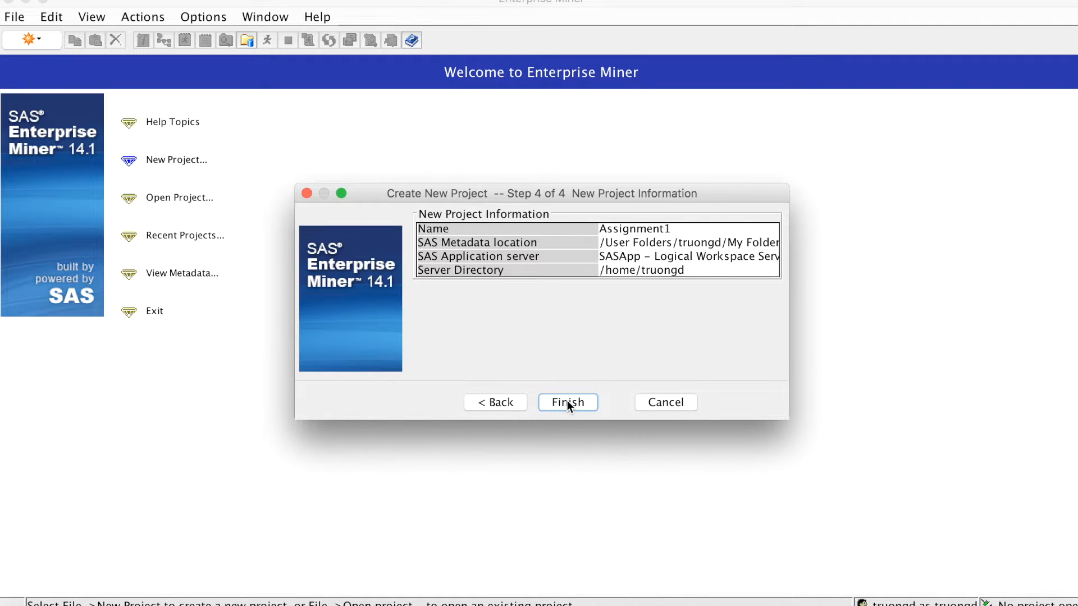
left_click(568, 403)
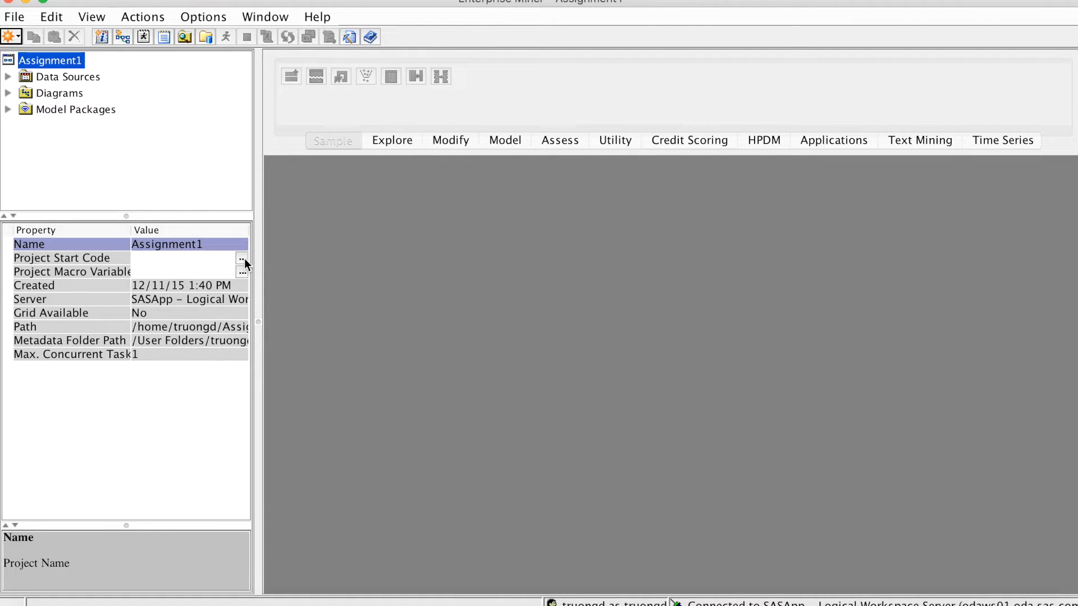
Open the Assignment1 project's start code and begin a libname statement for library Datasources, up to the opening quote of its path
left_click(52, 62)
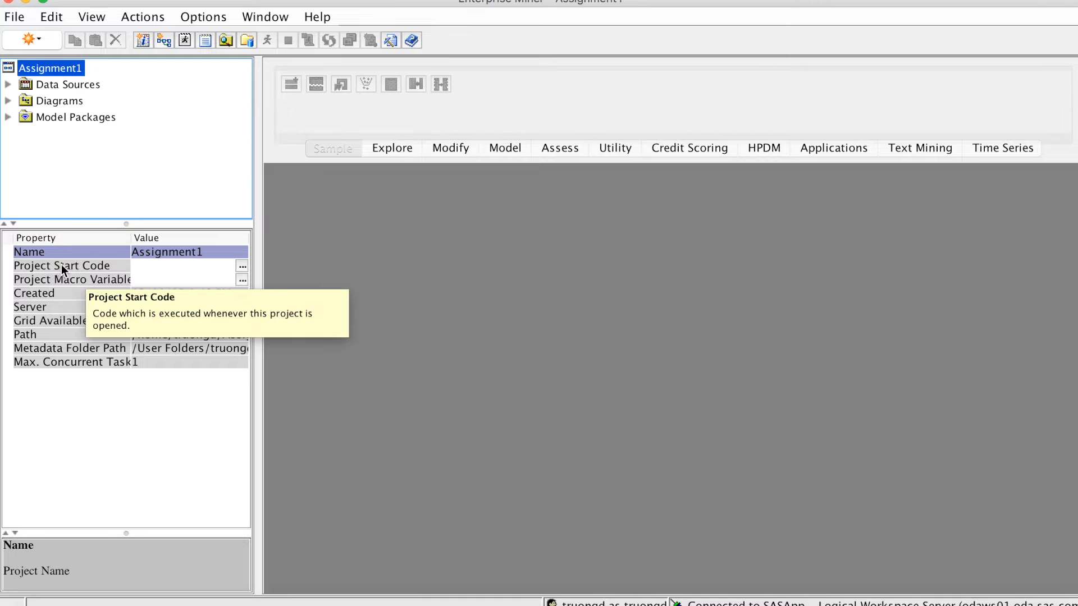
left_click(241, 265)
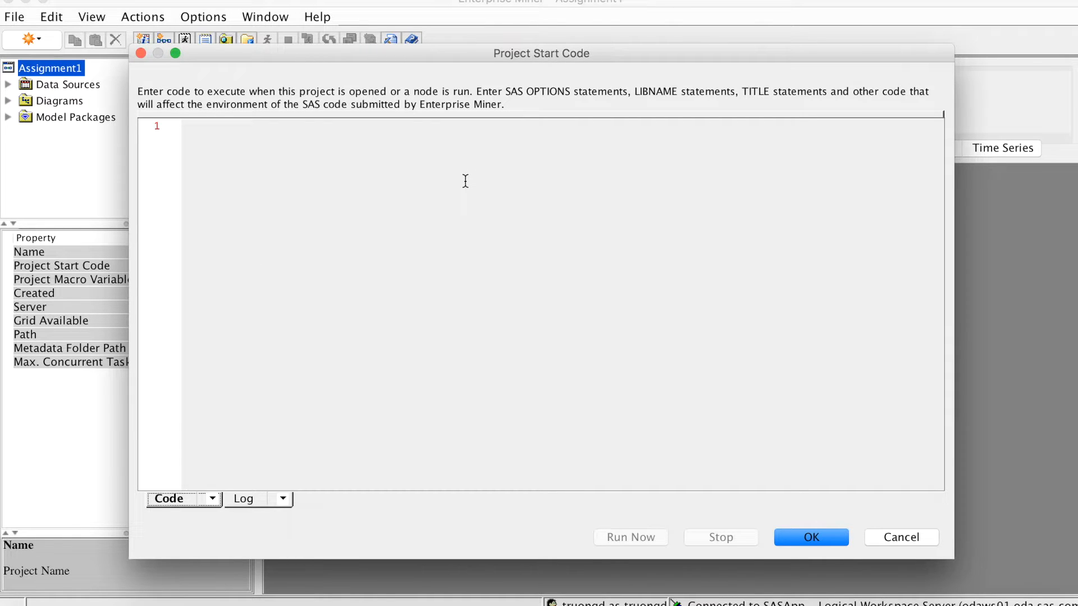
left_click(377, 132)
type("lib")
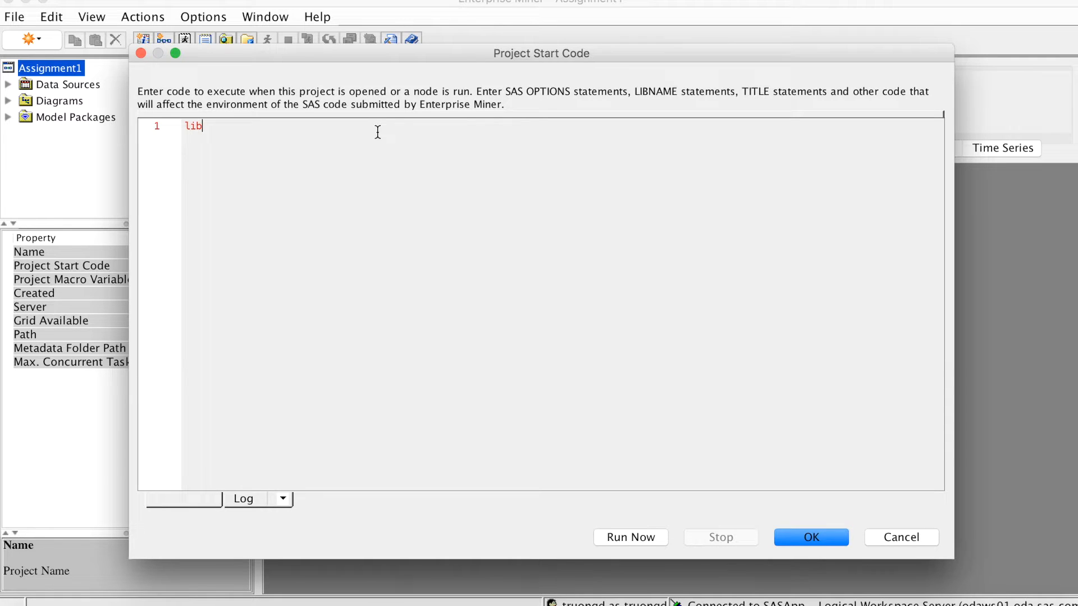
type("name")
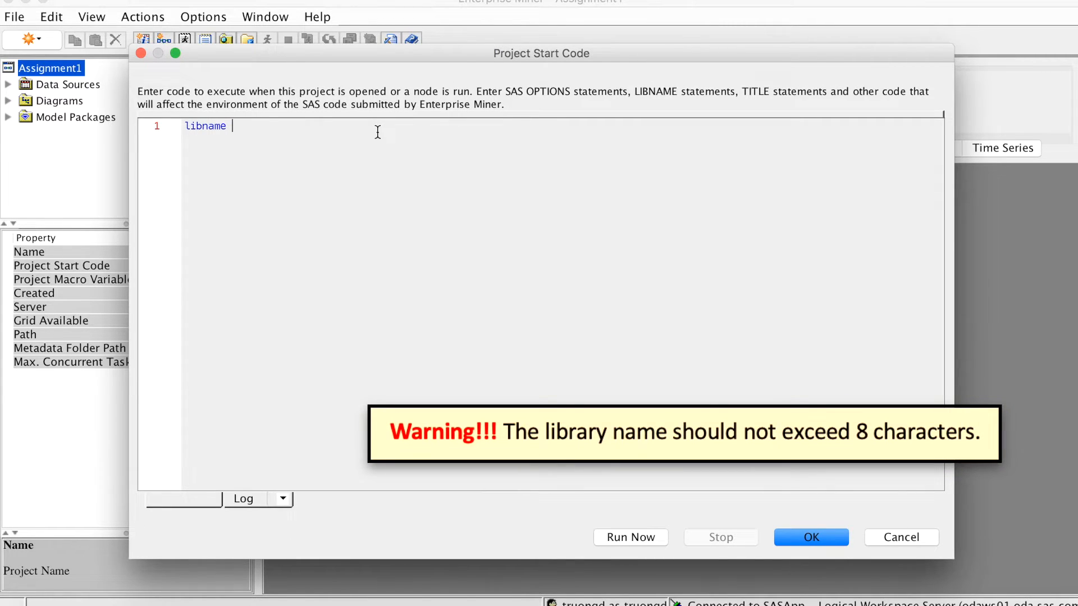
type("Datasr")
type("ources \"")
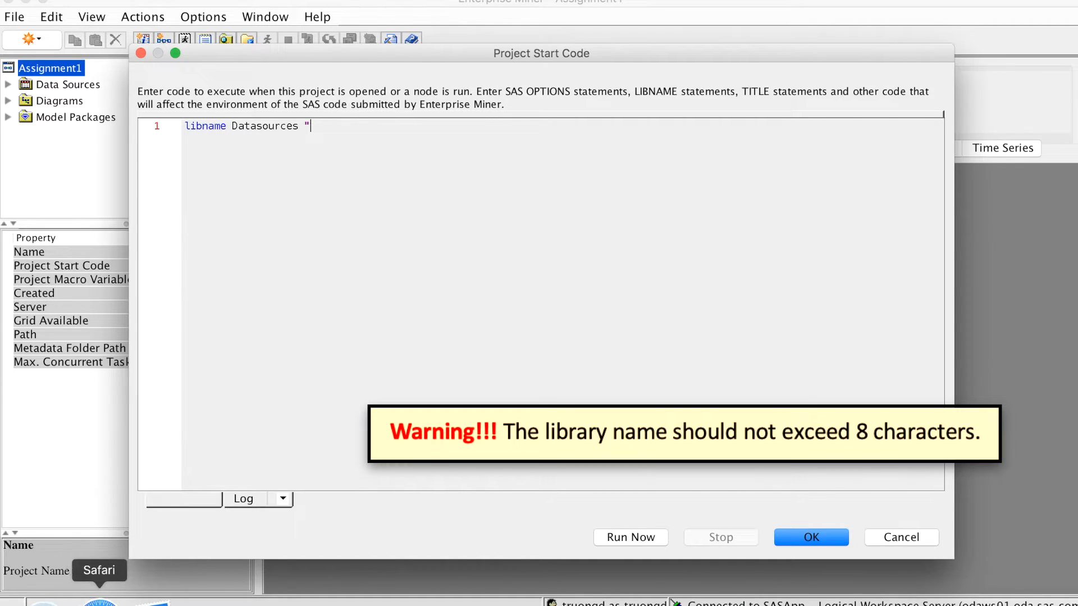
In SAS Studio, open the Dataset folder's properties and copy its location path
left_click(96, 599)
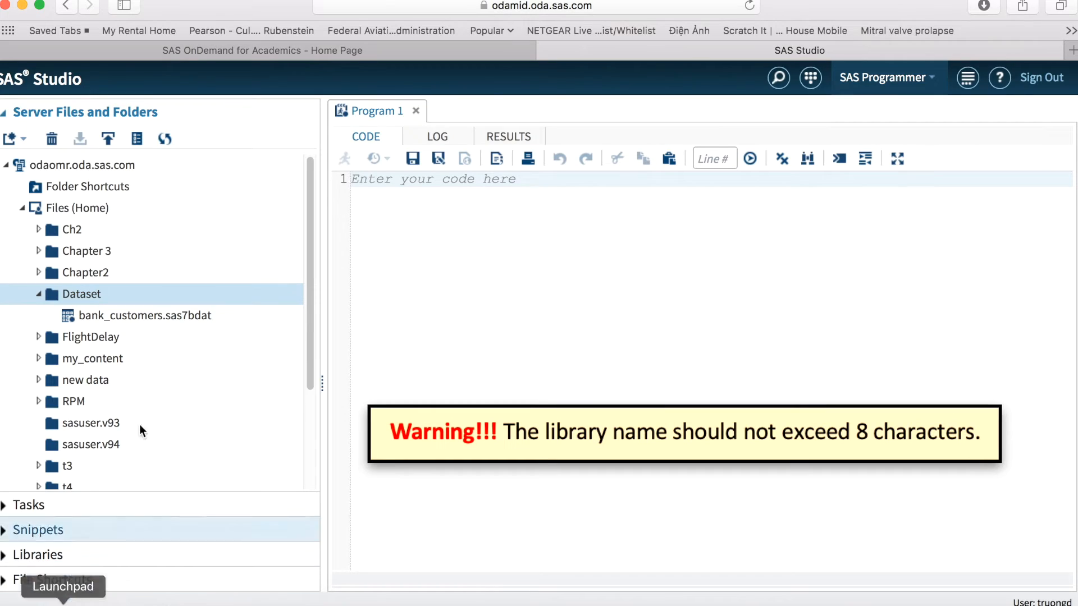
right_click(115, 292)
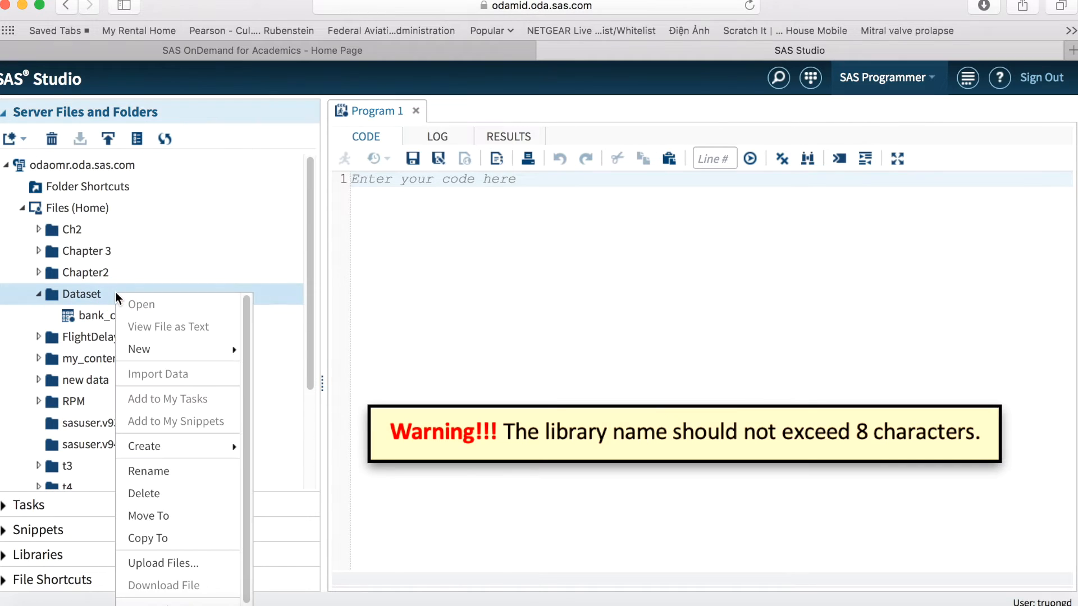
left_click(160, 601)
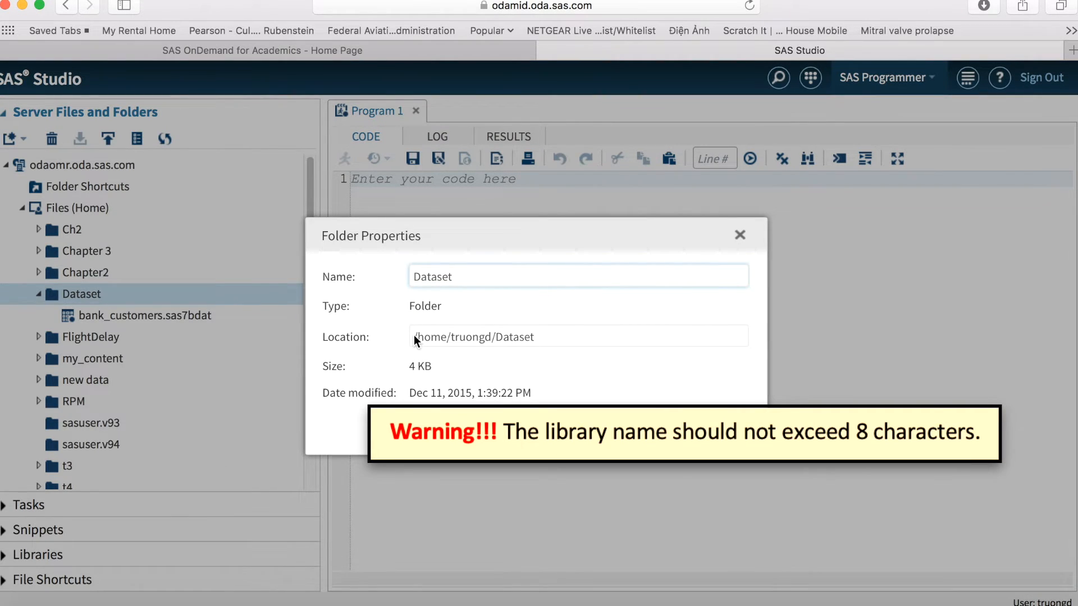
left_click_drag(547, 337, 402, 337)
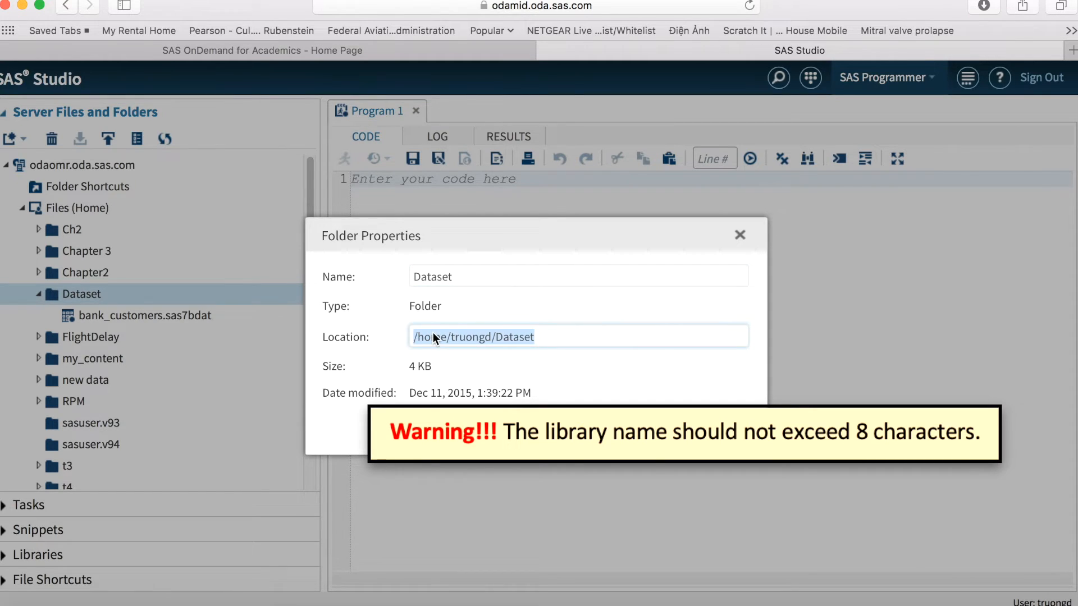
right_click(432, 334)
left_click(450, 397)
Back in Enterprise Miner, complete the libname statement with the copied Dataset path, add a run; line, and run the start code
left_click(934, 601)
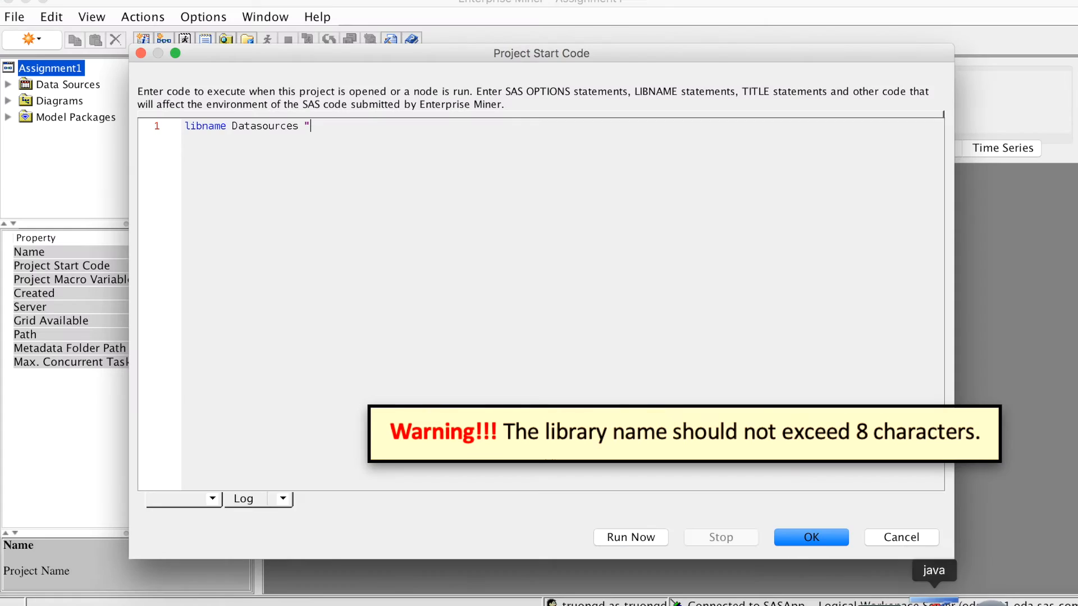
right_click(327, 130)
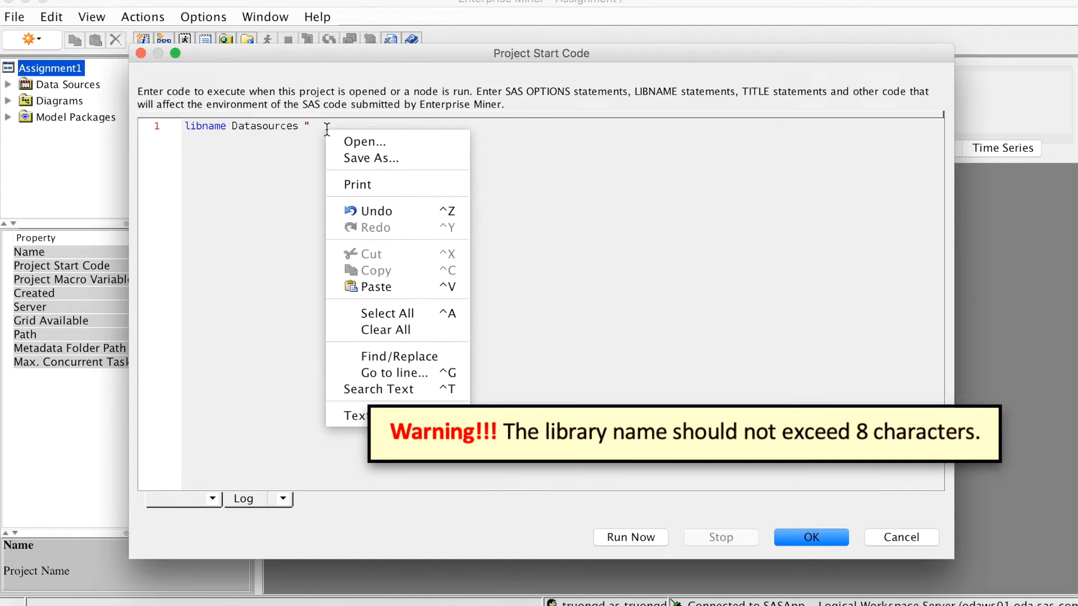
left_click(381, 287)
type("\";")
key("Return")
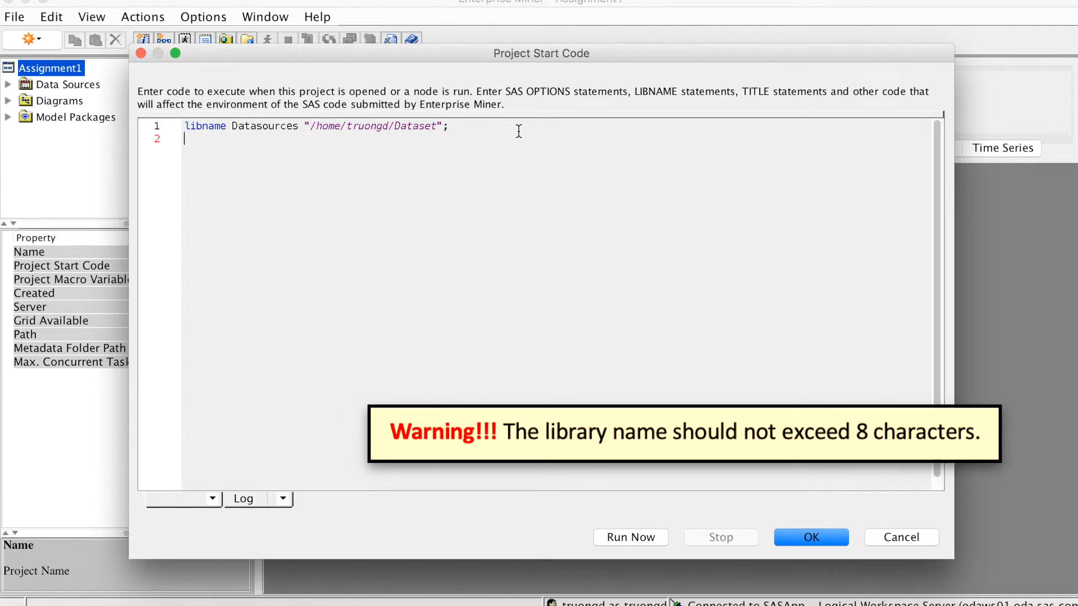
type("run;")
left_click(615, 538)
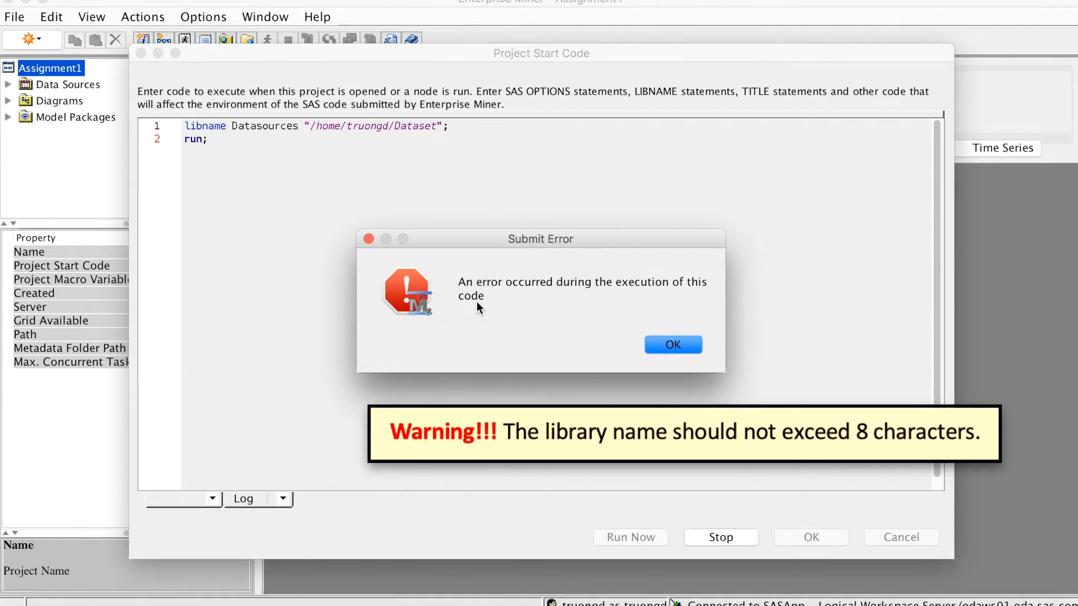
left_click(674, 345)
Rename the library in the libname statement to AsgData, then run the start code again and close its editor
left_click_drag(298, 125, 233, 125)
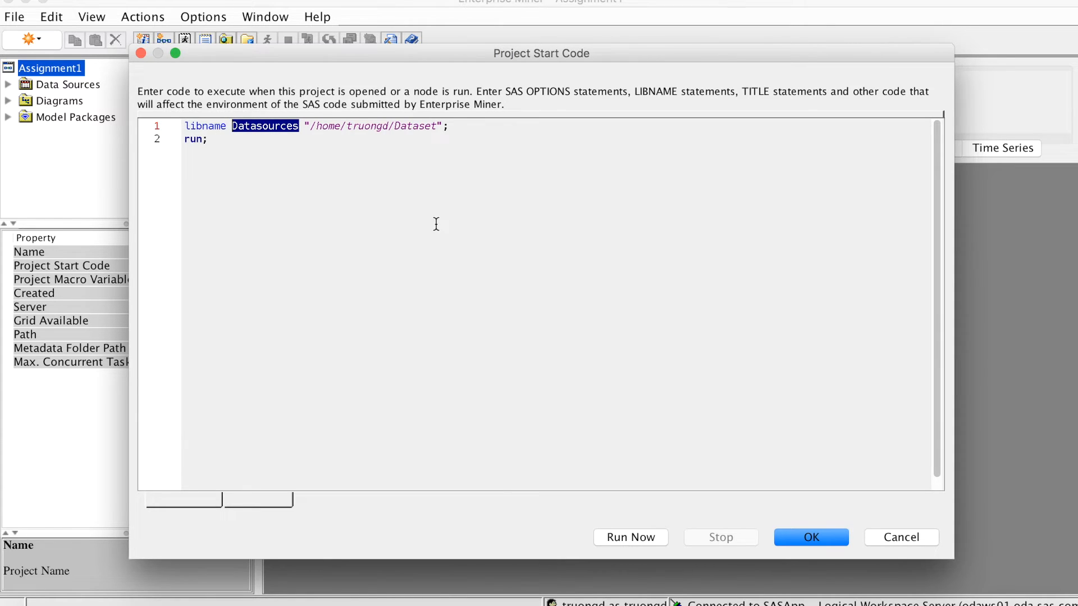
type("AsgDat")
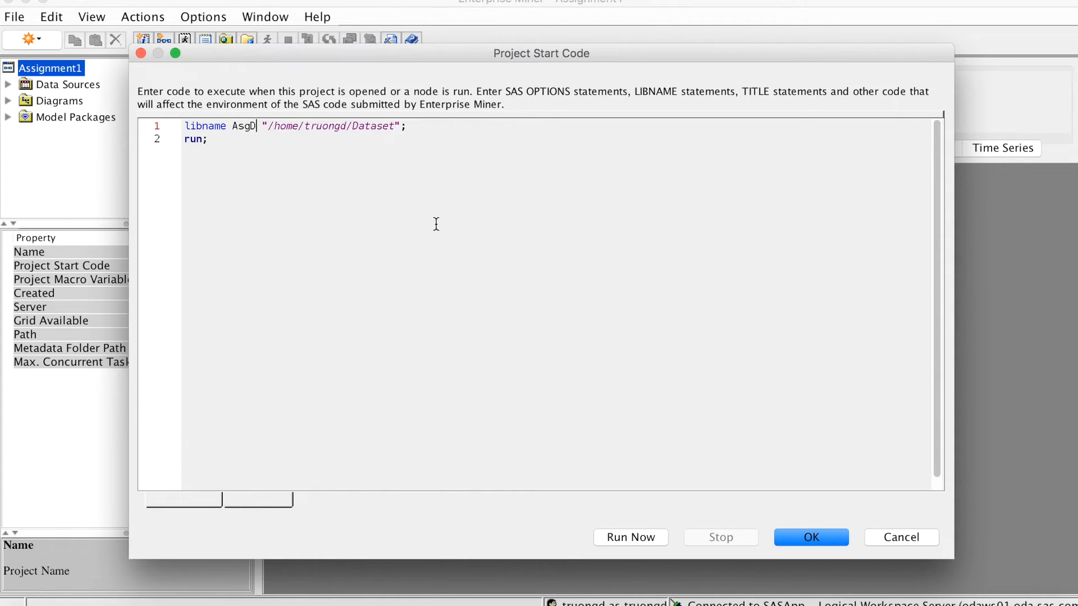
type("a")
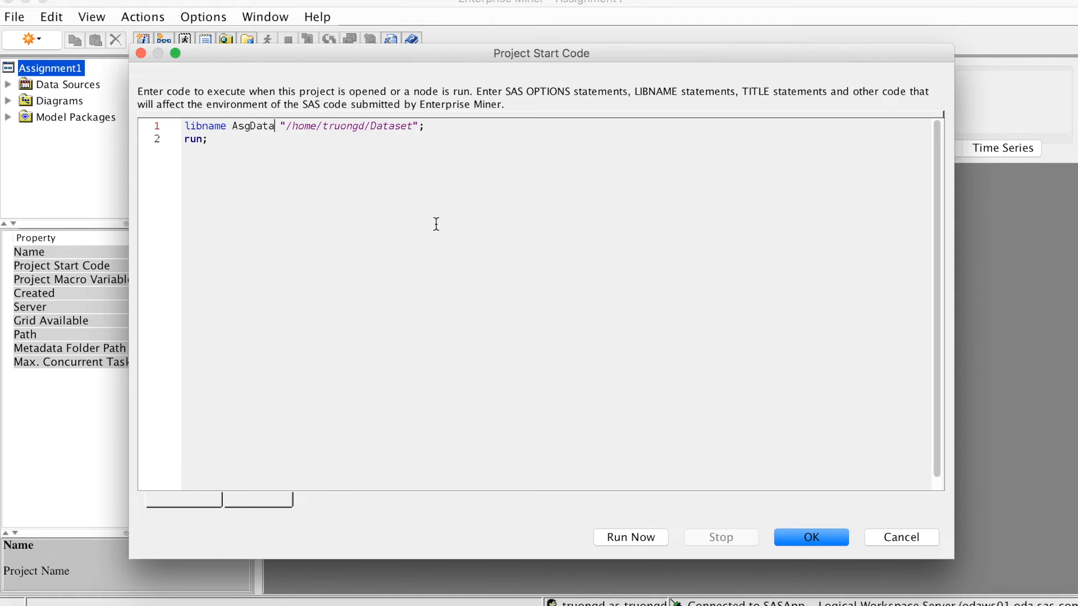
scroll(437, 224, "down", 1)
scroll(411, 218, "up", 1)
left_click(649, 527)
key("Return")
Start a new data source with SAS Table as the metadata source and select the Bank_customers table in the Asgdata library
left_click(86, 84)
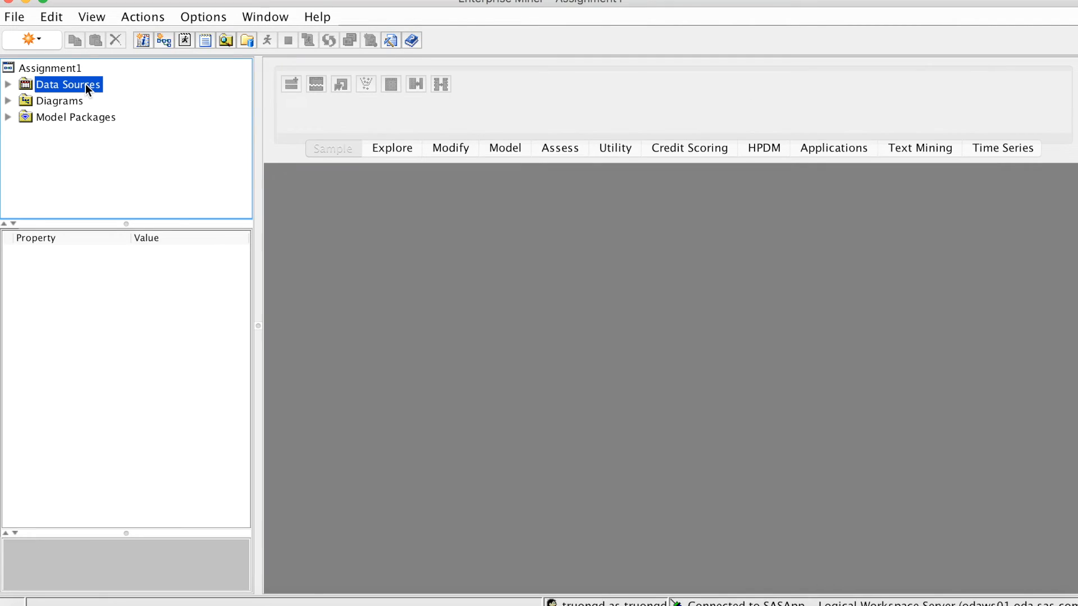
right_click(85, 84)
left_click(121, 97)
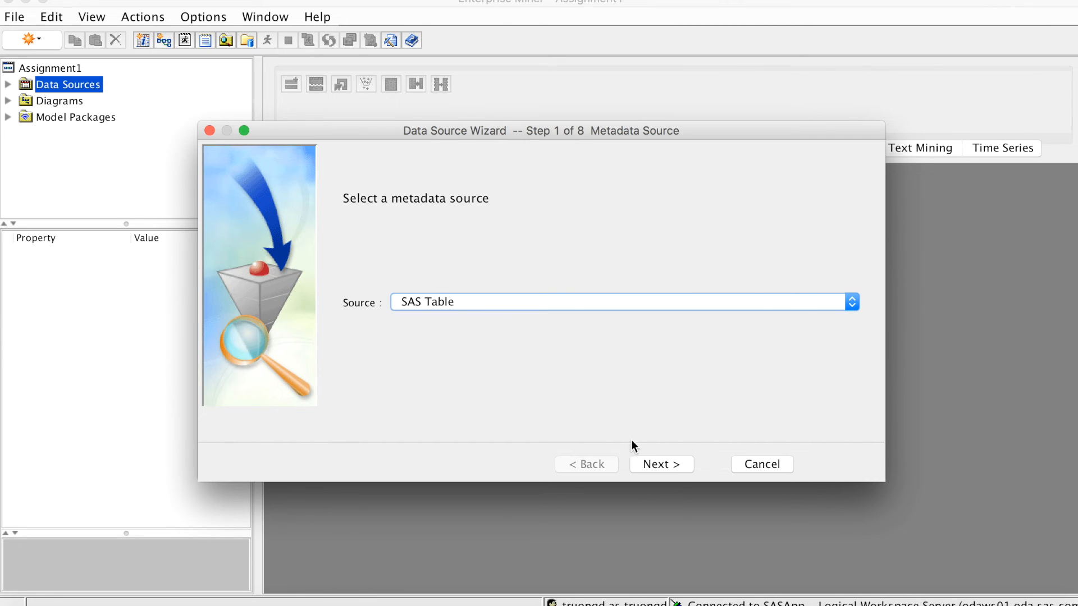
left_click(669, 462)
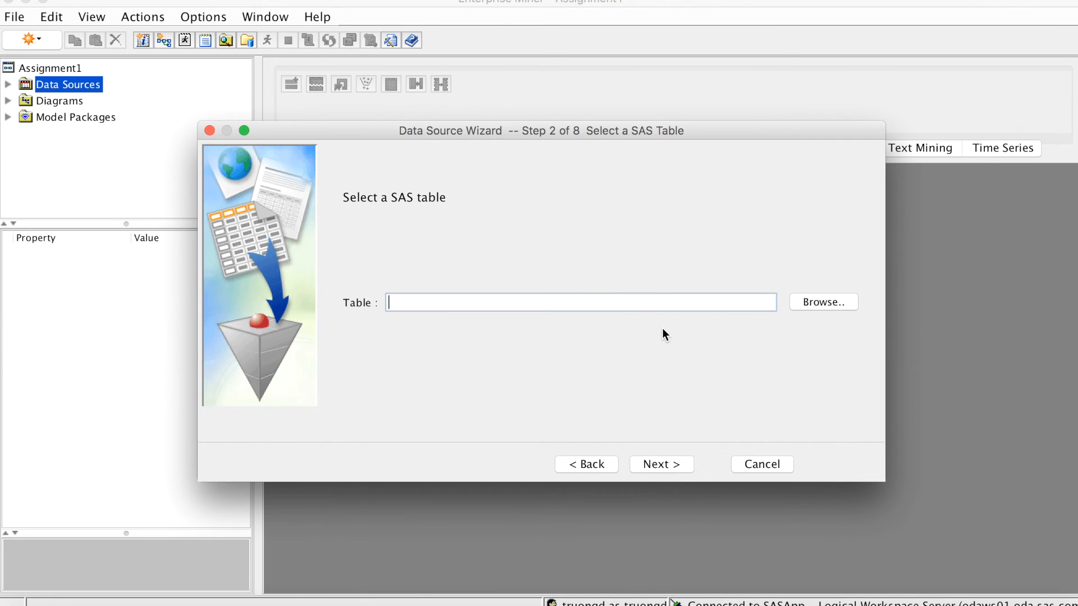
left_click(806, 301)
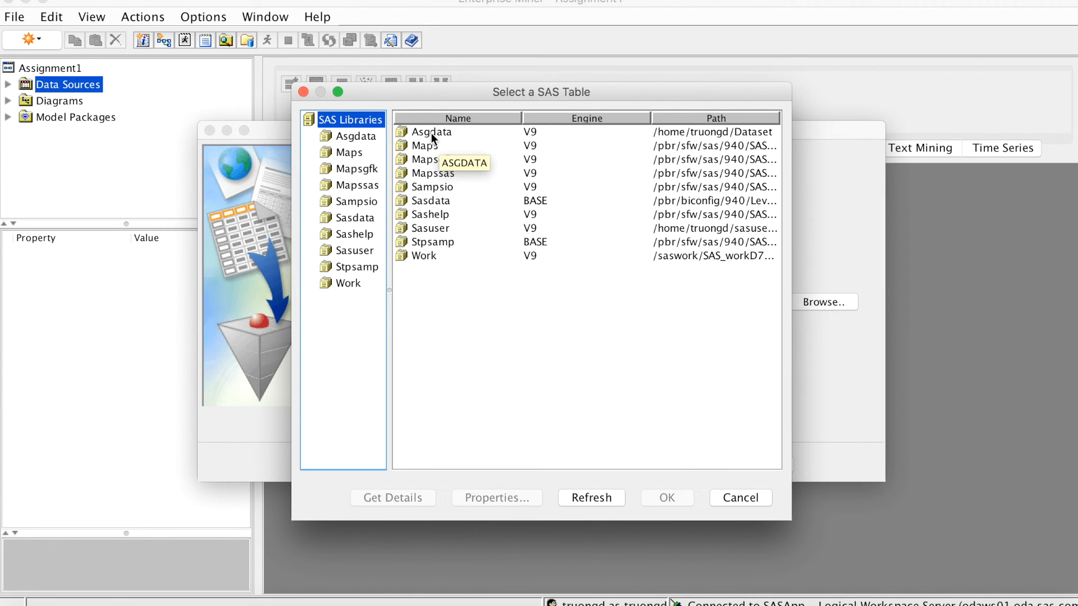
left_click(364, 135)
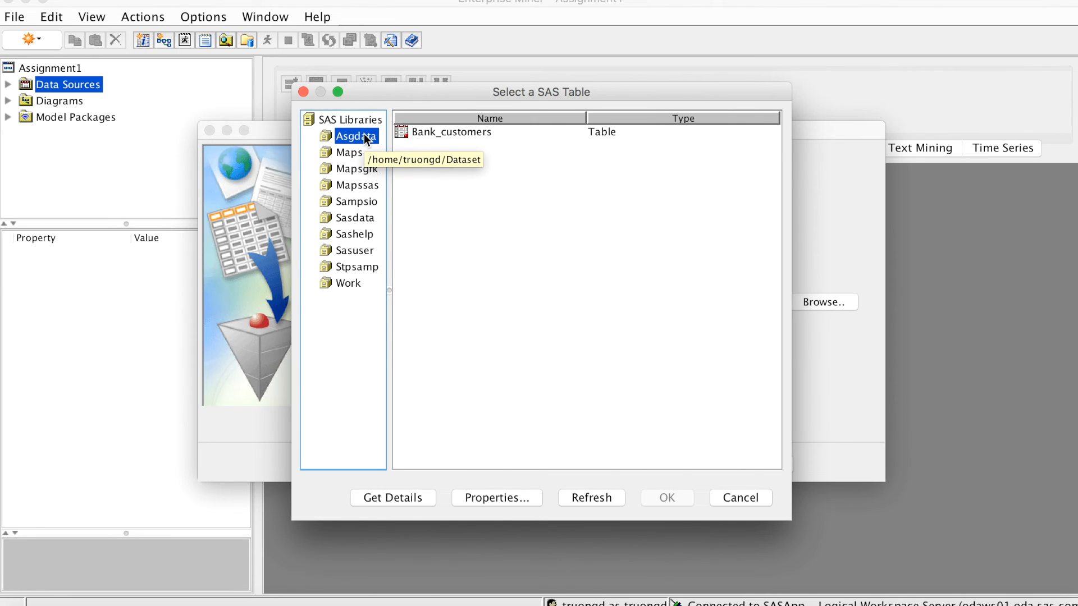
left_click(479, 135)
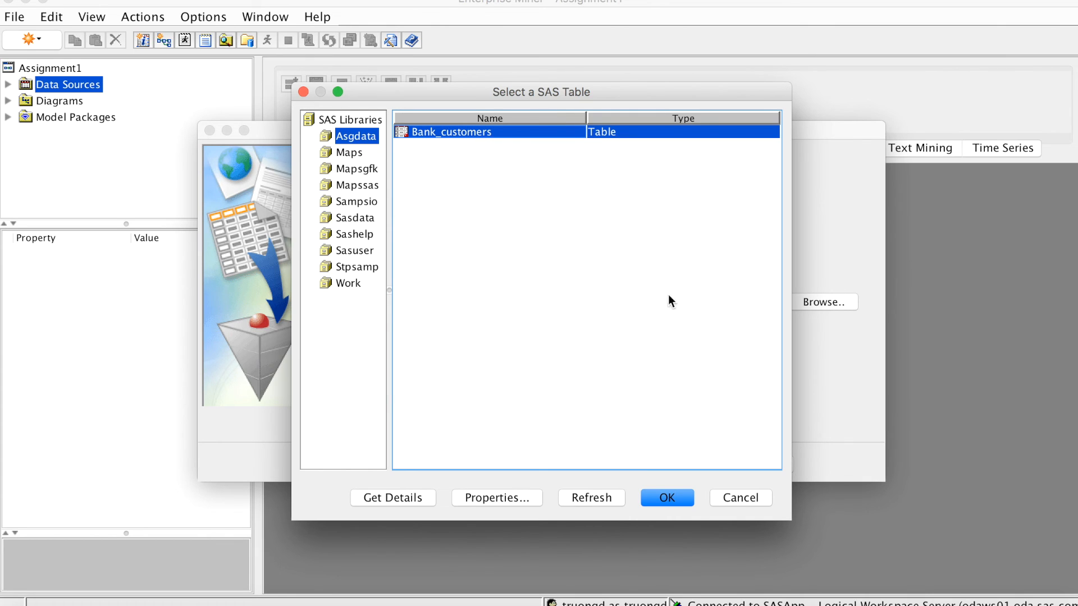